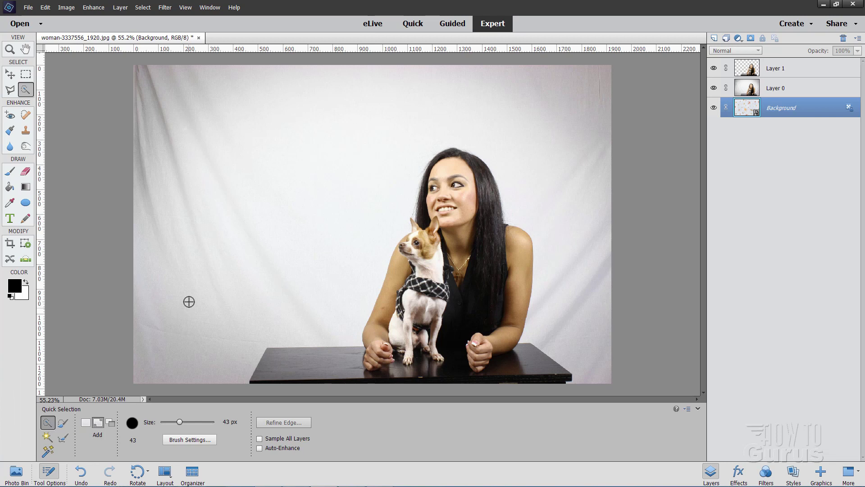
- Hide and re-show Layer 0 to preview the autumn-leaves composite underneath
left_click(714, 88)
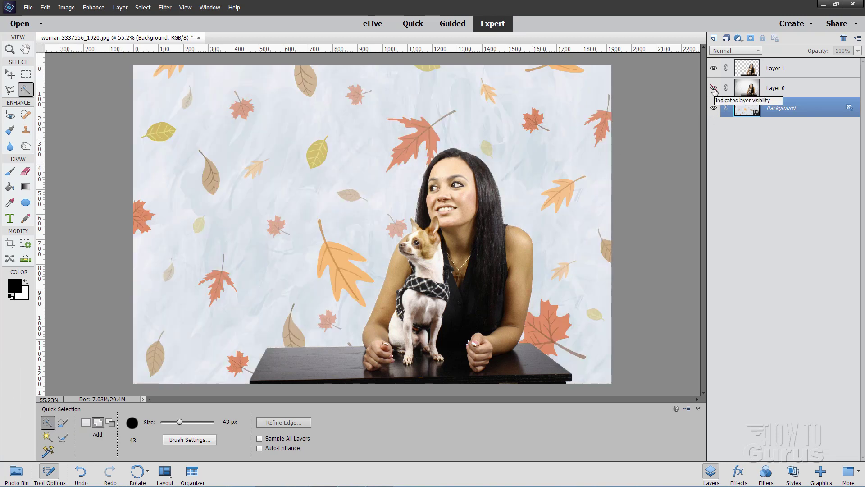
left_click(714, 88)
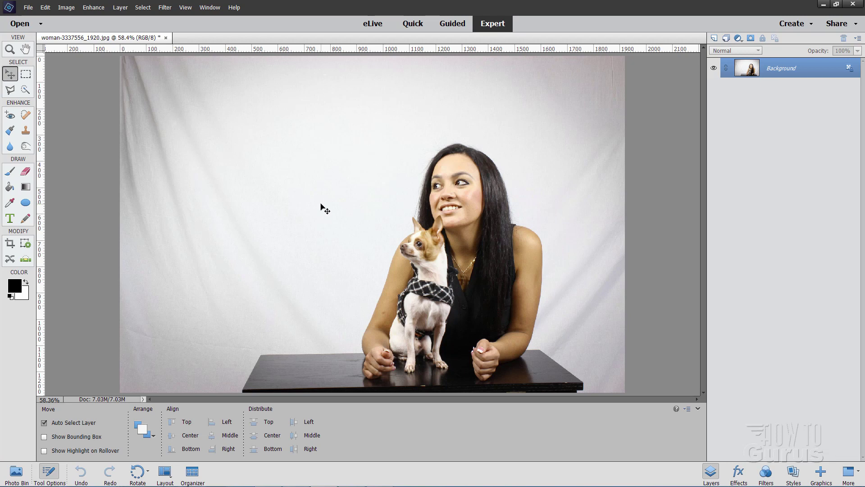
- Switch to the Quick Selection tool in the Select section
left_click(25, 90)
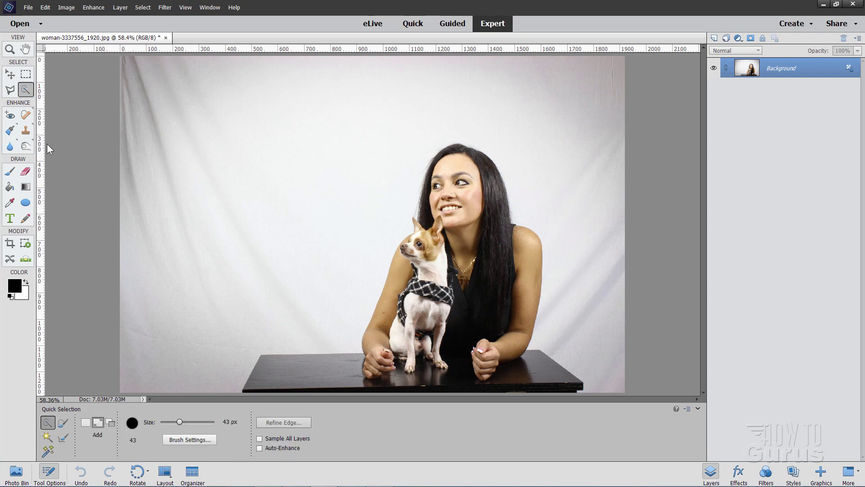
- Brush-select the grey backdrop left and right of the woman with Quick Selection
left_click(48, 437)
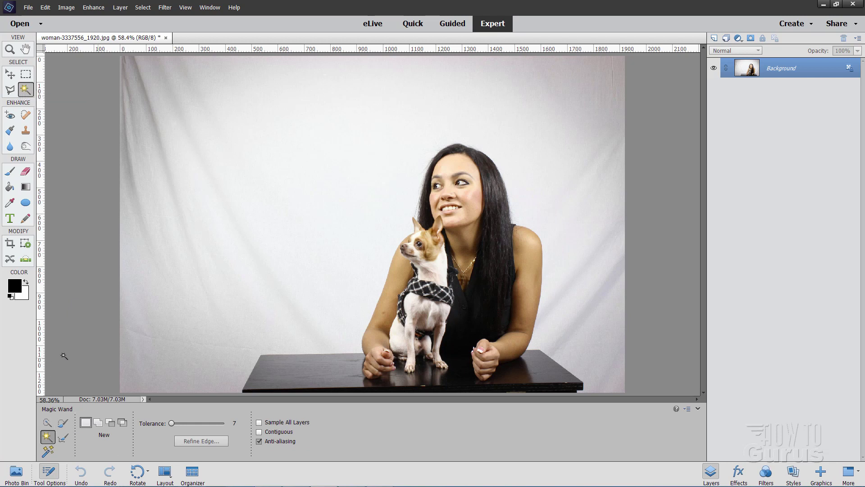
left_click(48, 422)
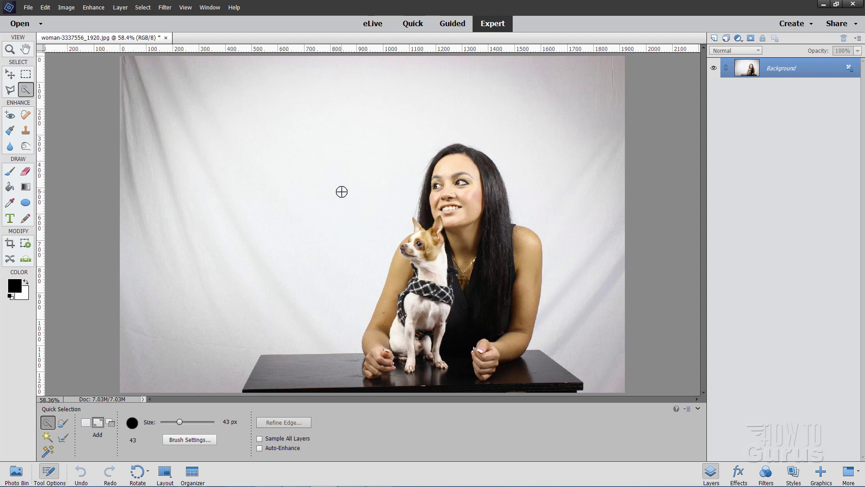
mouse_move(342, 191)
left_mouse_down()
mouse_move(342, 261)
mouse_move(326, 311)
mouse_move(226, 319)
mouse_move(199, 339)
mouse_move(226, 195)
mouse_move(393, 88)
left_mouse_up()
mouse_move(486, 71)
left_mouse_down()
mouse_move(568, 112)
mouse_move(601, 170)
mouse_move(607, 239)
mouse_move(580, 331)
mouse_move(607, 361)
mouse_move(572, 275)
left_mouse_up()
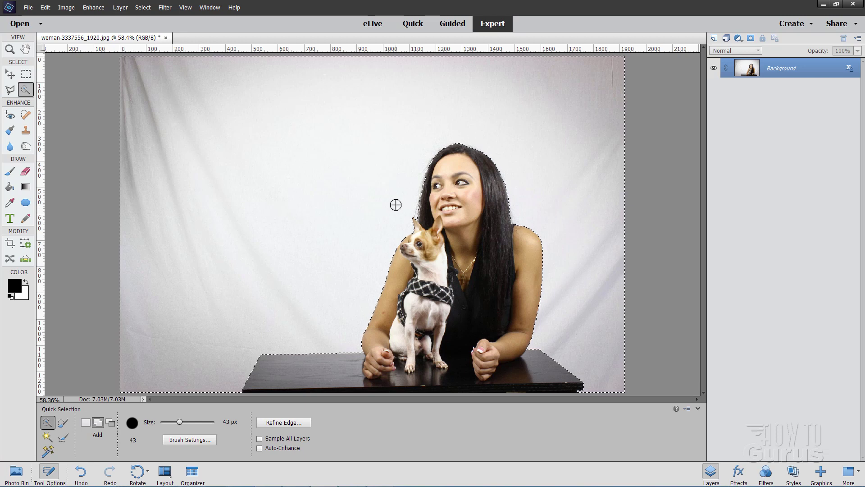
- Invert the selection with Select > Inverse
left_click(142, 7)
left_click(150, 43)
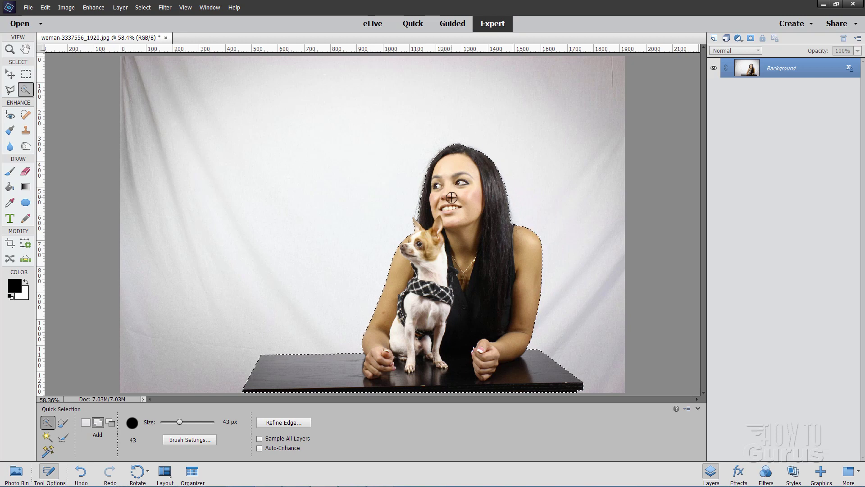
- Refine the selection edge along the hair using Refine Edge with Smart Radius
left_click(288, 422)
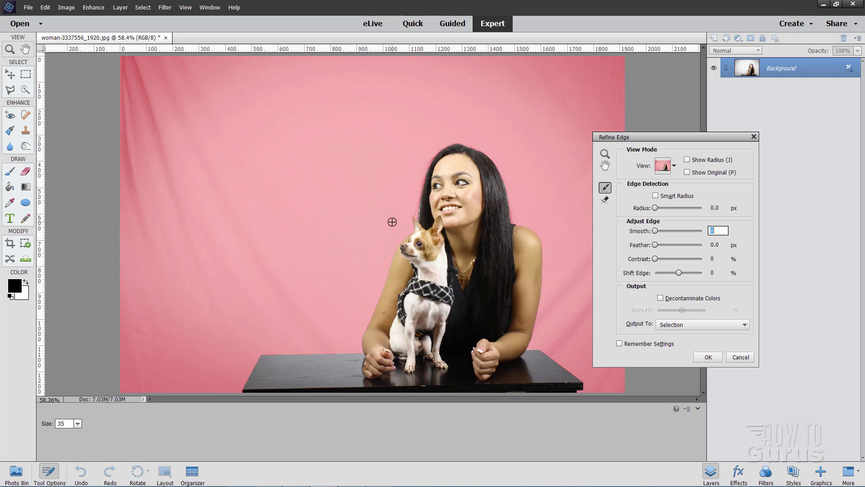
left_click(656, 197)
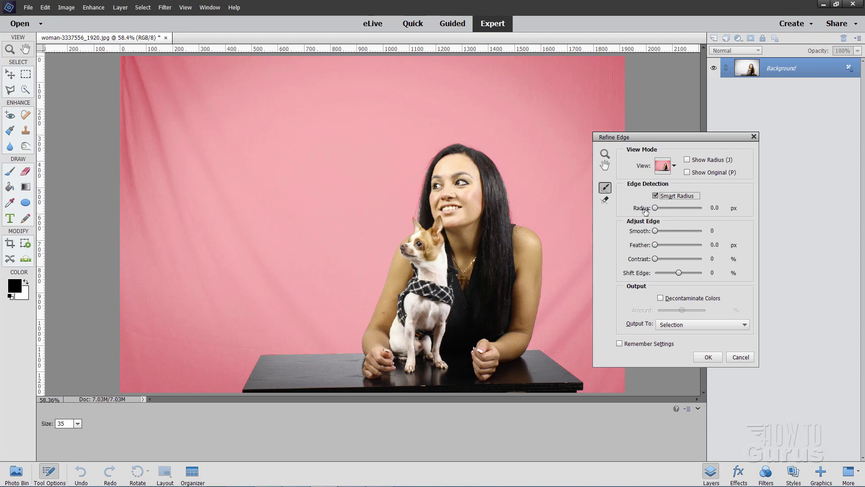
mouse_move(440, 153)
left_mouse_down()
mouse_move(421, 187)
mouse_move(419, 224)
left_mouse_up()
mouse_move(442, 148)
left_mouse_down()
mouse_move(469, 145)
mouse_move(487, 155)
mouse_move(506, 184)
mouse_move(512, 225)
left_mouse_up()
- Output the refined selection to a New Layer with Layer Mask
left_click(688, 324)
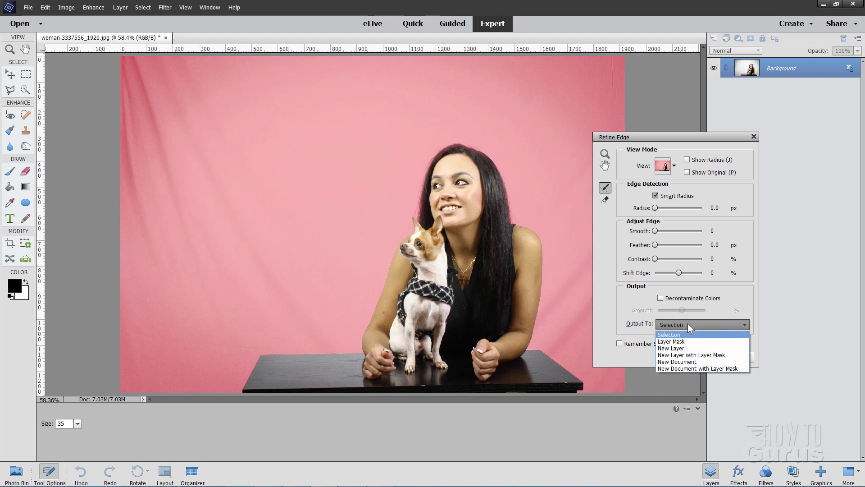
left_click(697, 355)
left_click(708, 357)
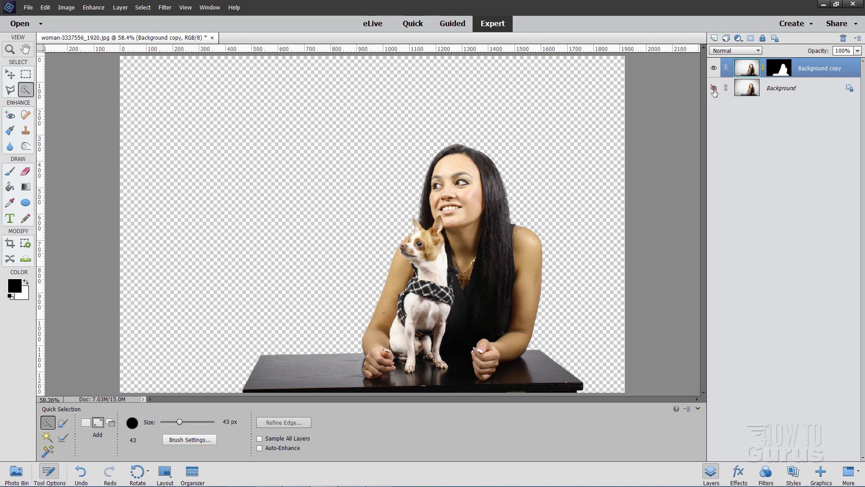
- Convert the Background into a regular Layer 0, then hide it to leave the cutout on transparency
left_click(714, 90)
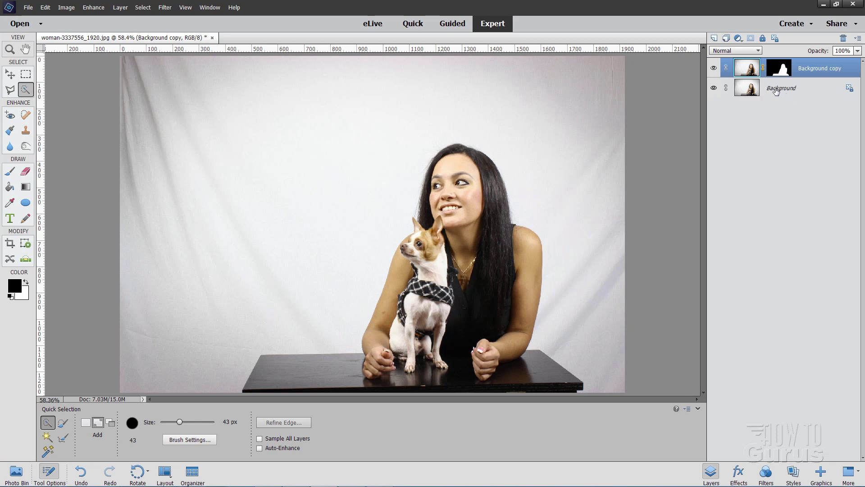
double_click(779, 90)
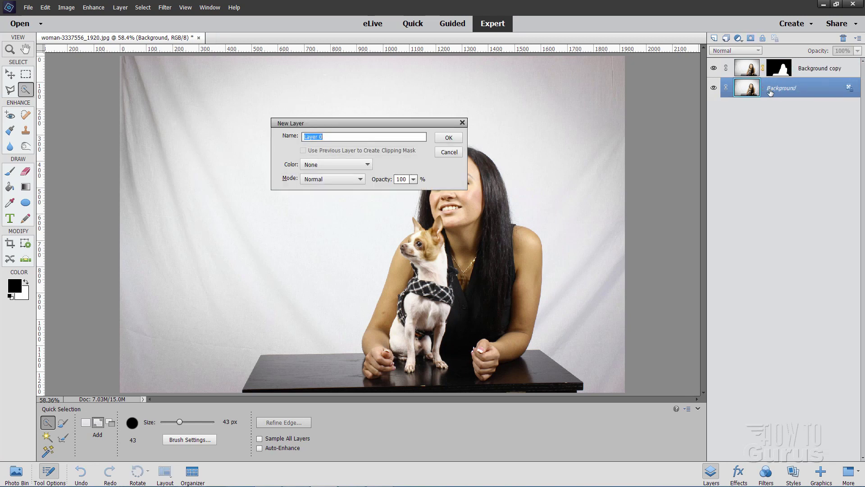
left_click_drag(378, 121, 470, 107)
left_click(422, 122)
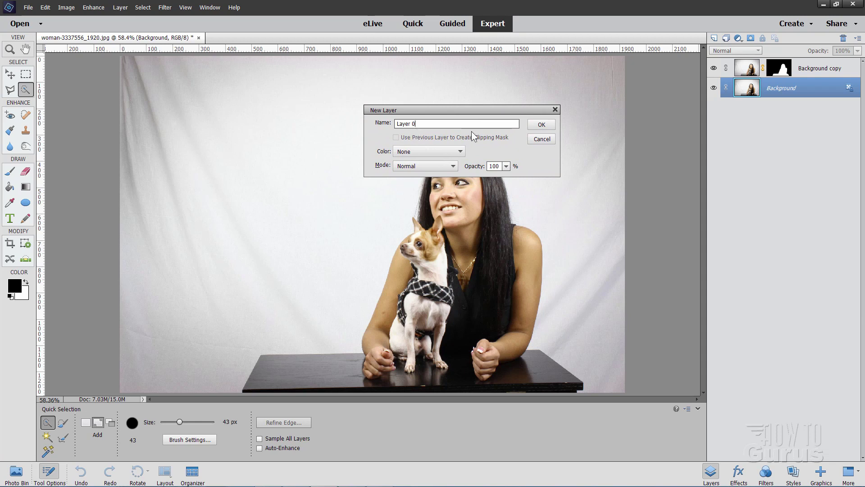
left_click(541, 125)
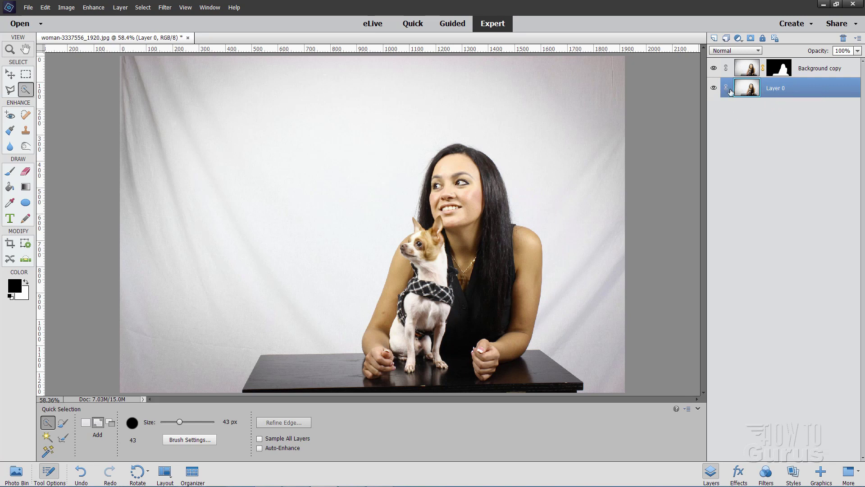
left_click(714, 89)
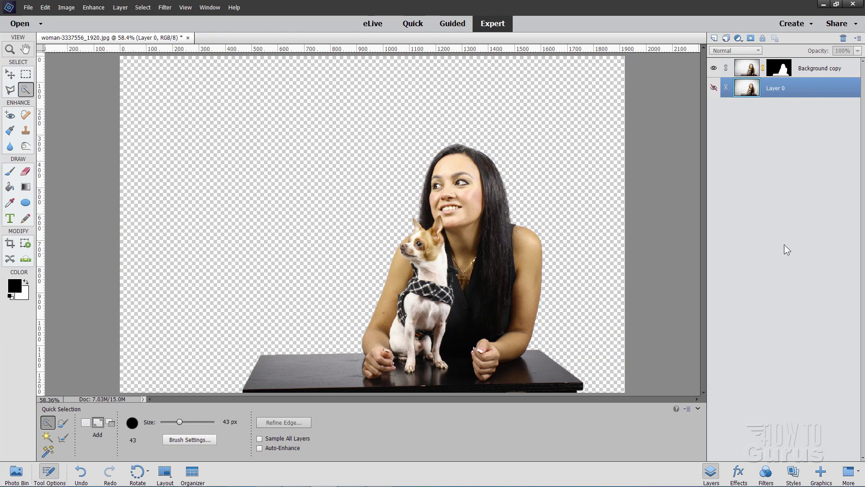
- Apply the autumn-leaves background from Graphics > Backgrounds behind the cutout
left_click(821, 473)
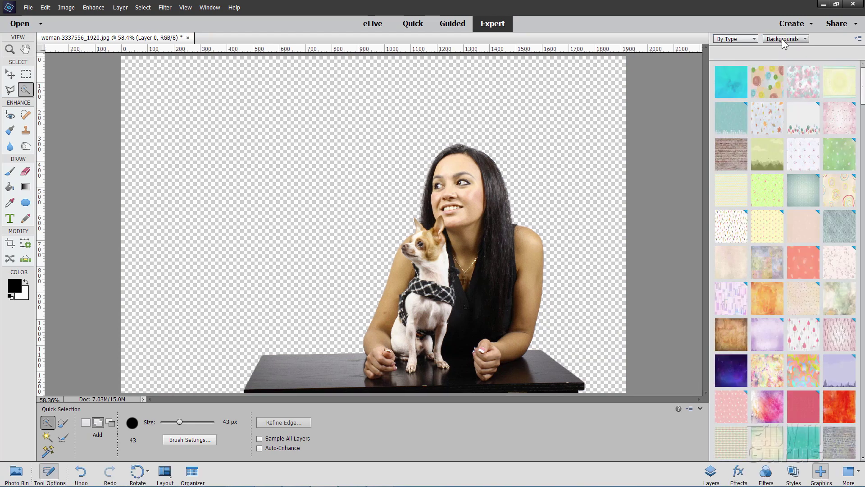
left_click(748, 39)
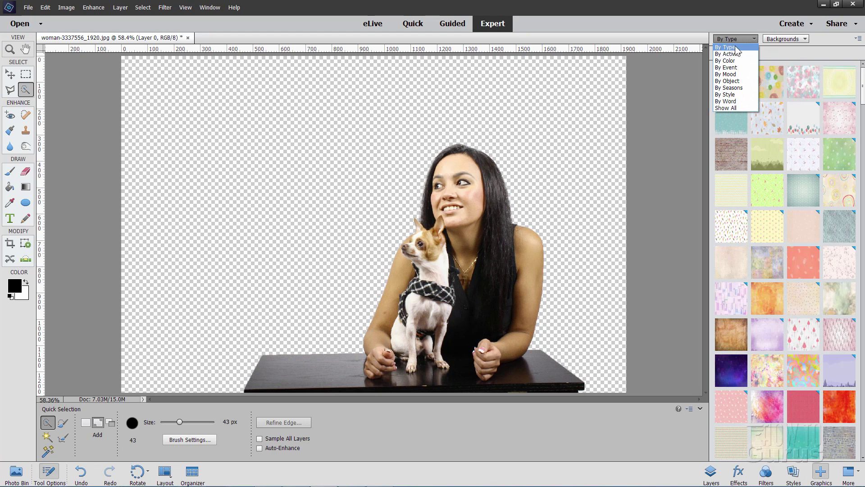
left_click(736, 46)
left_click(774, 42)
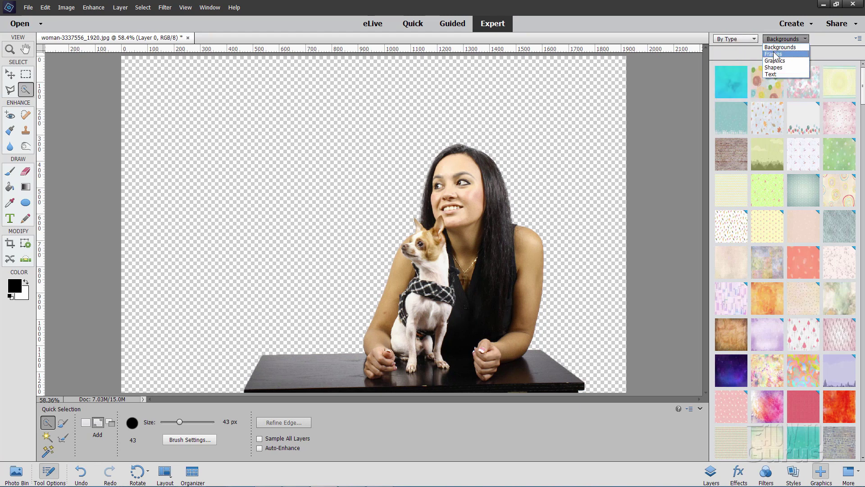
left_click(801, 47)
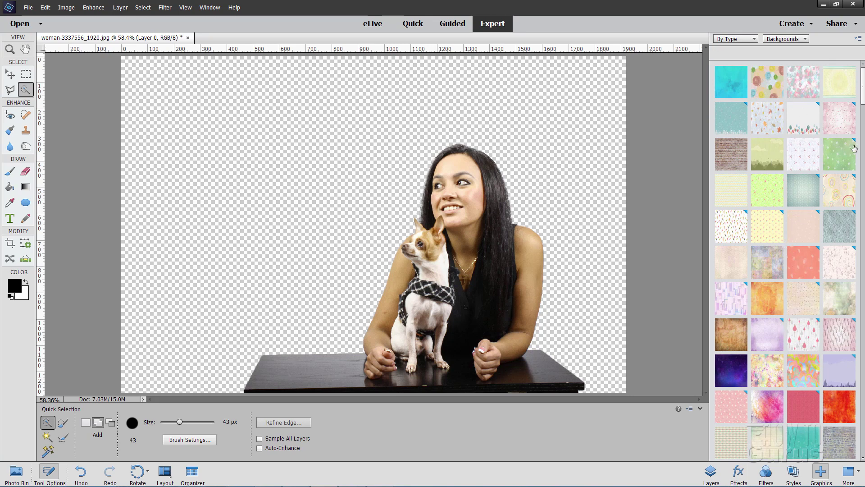
mouse_move(863, 101)
left_mouse_down()
mouse_move(864, 355)
mouse_move(861, 86)
left_mouse_up()
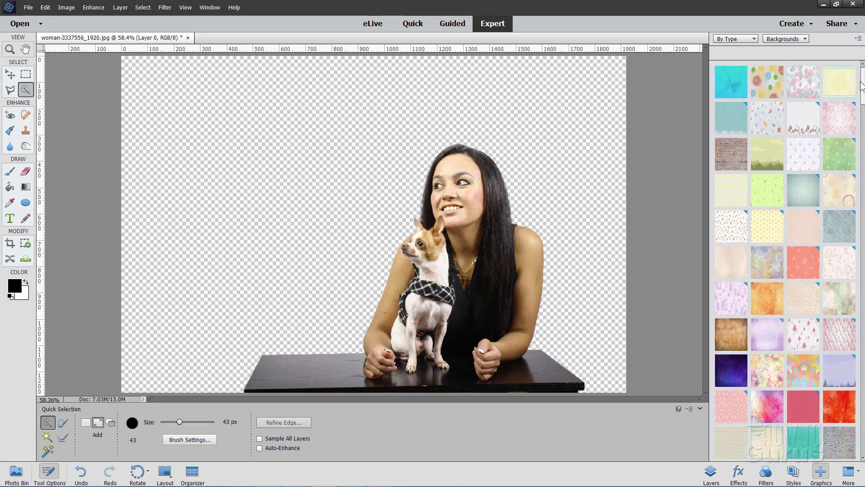
double_click(771, 120)
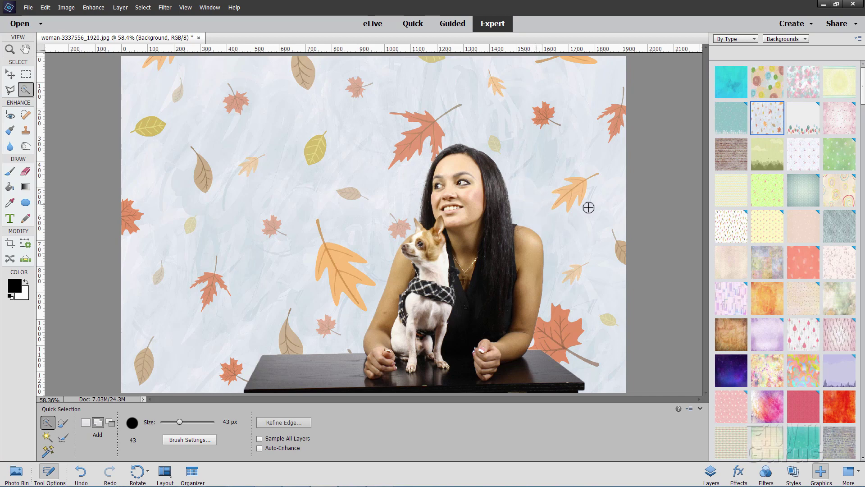
- Swap the background to the Cherries pattern and return to the Layers panel
left_click(710, 473)
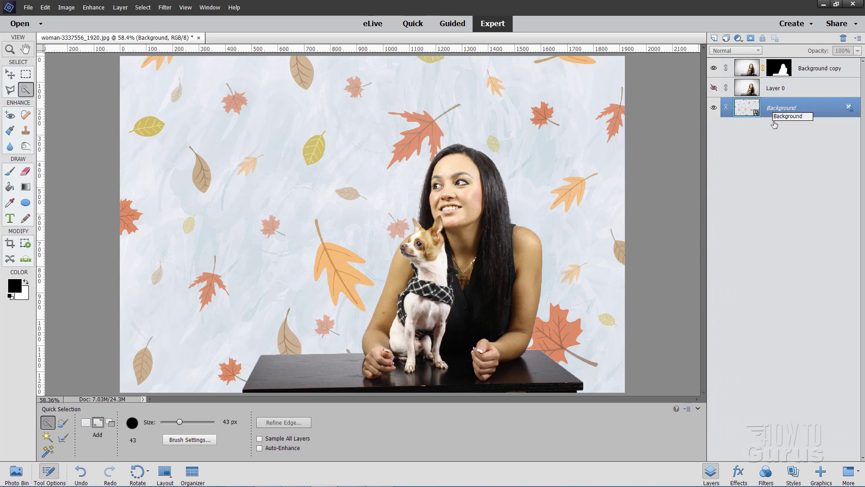
left_click(820, 471)
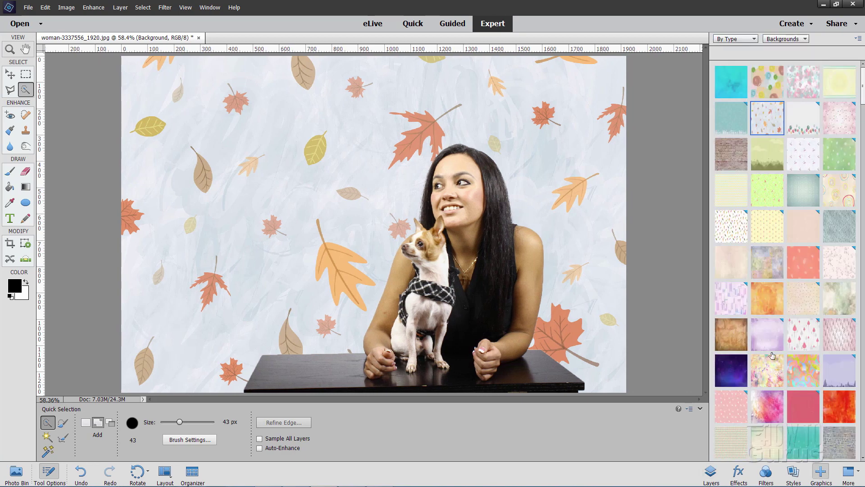
double_click(803, 162)
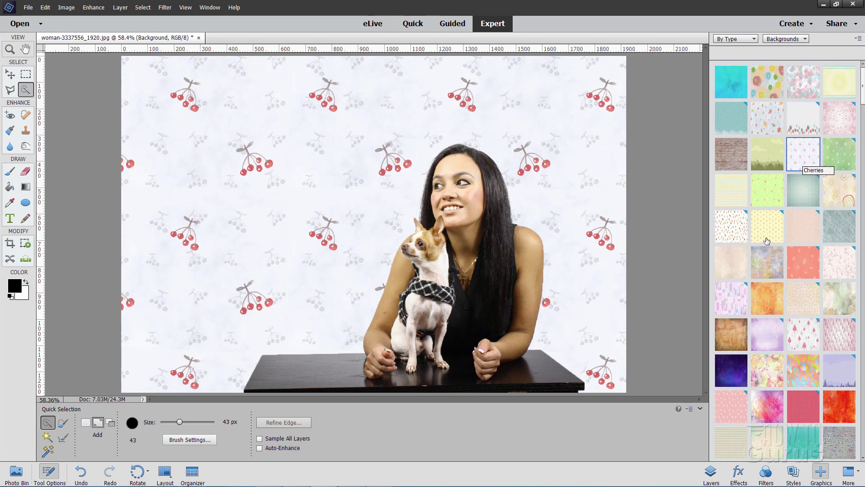
left_click(711, 471)
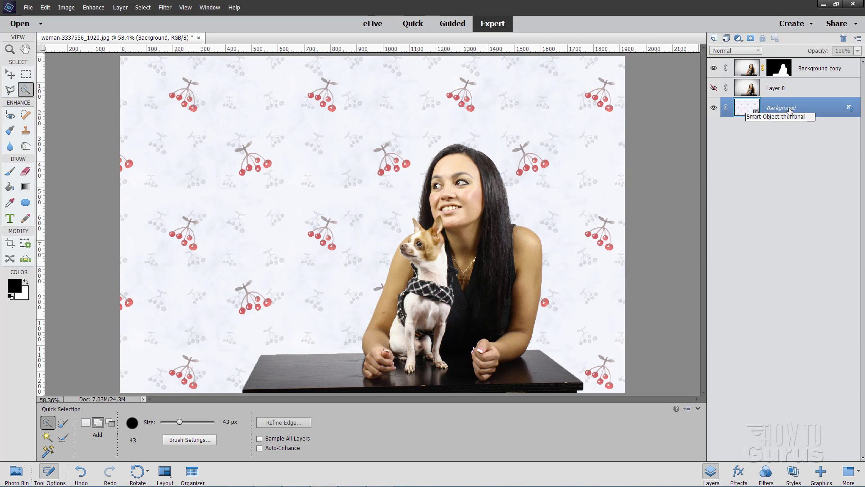
- Convert the Cherries background into Layer 1 and hide it
double_click(775, 111)
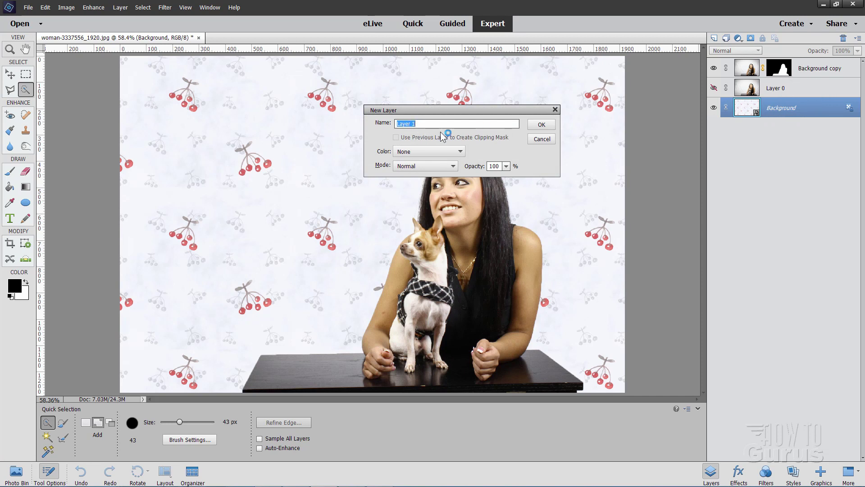
left_click(542, 125)
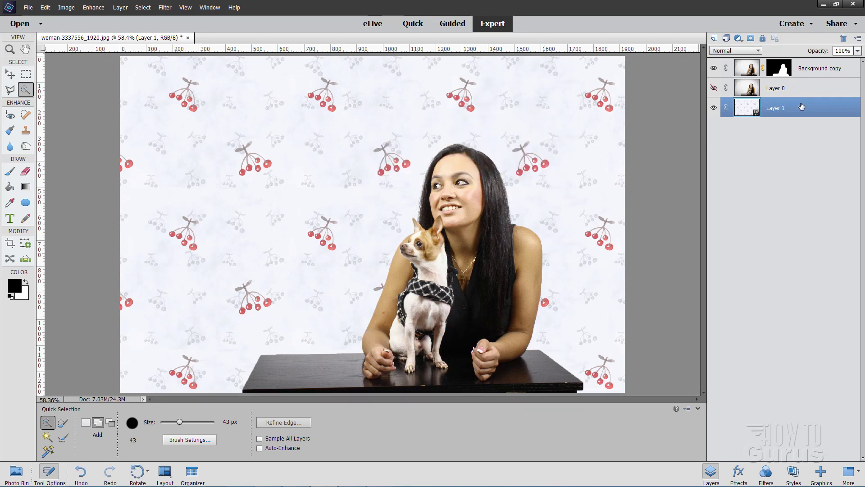
left_click(714, 109)
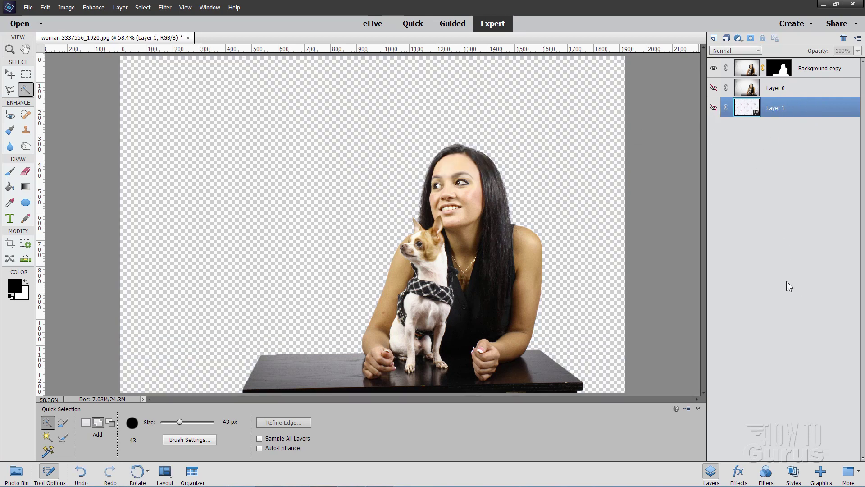
- Apply the Autumn Leaves graphic as a new background and show the layers
left_click(821, 474)
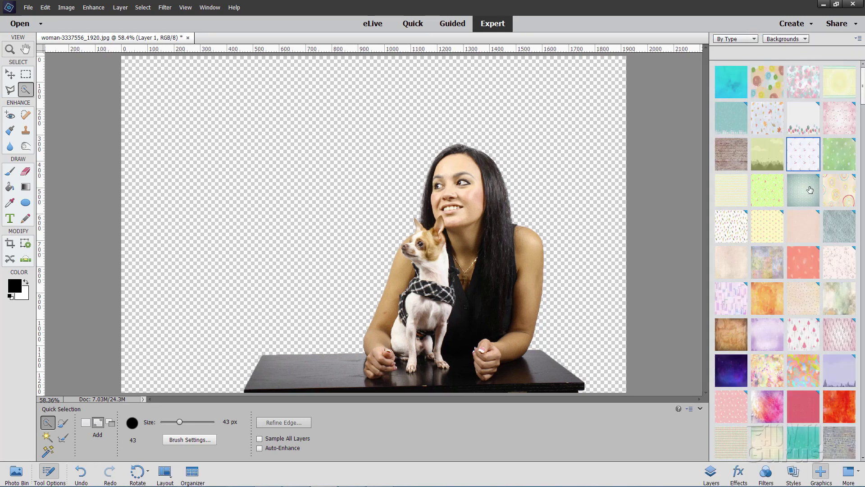
double_click(769, 125)
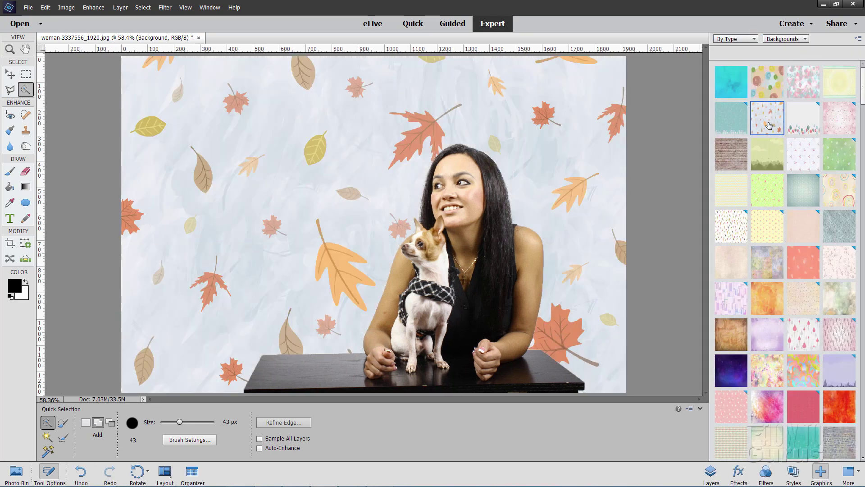
left_click(713, 472)
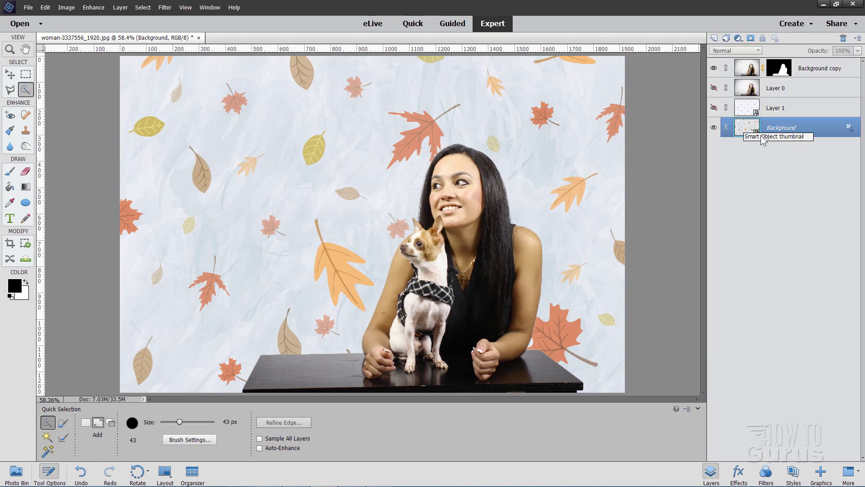
left_click(714, 108)
left_click(714, 108)
left_click(714, 108)
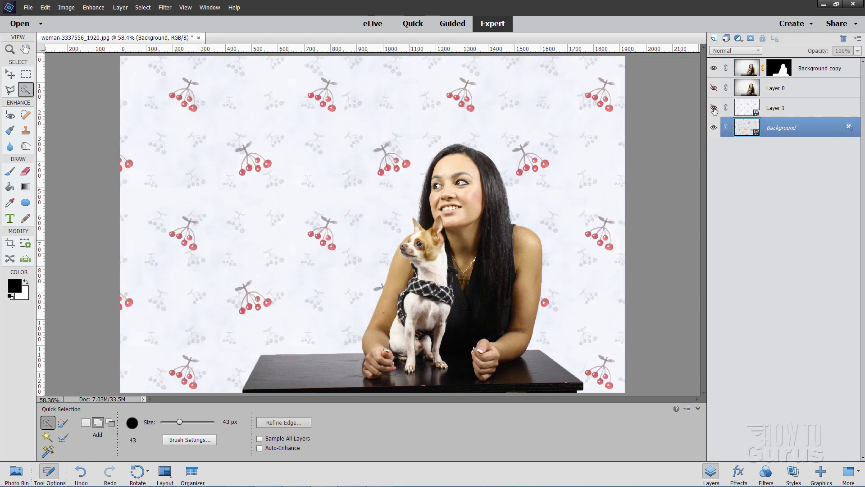
left_click(714, 108)
left_click(714, 108)
left_click(714, 109)
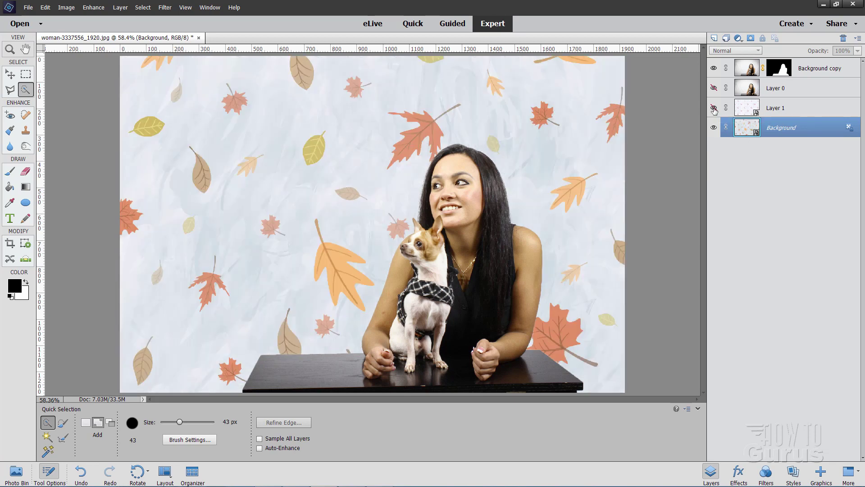
left_click(714, 108)
left_click(714, 108)
left_click(714, 89)
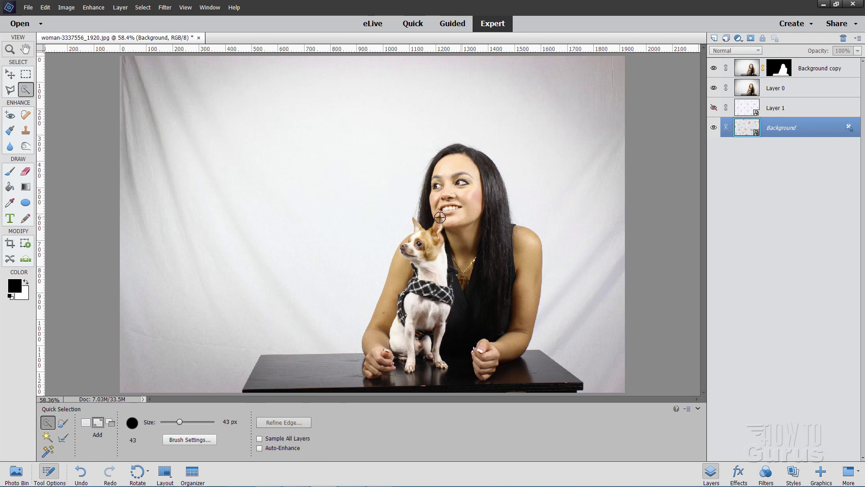
left_click(714, 88)
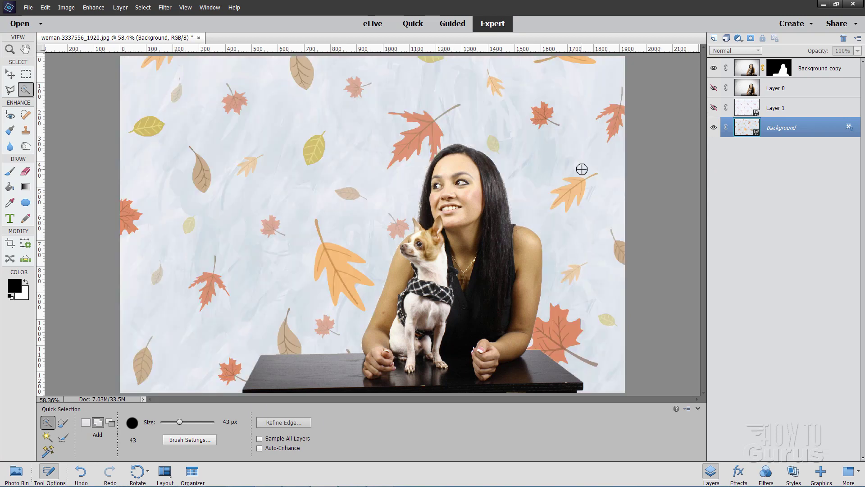